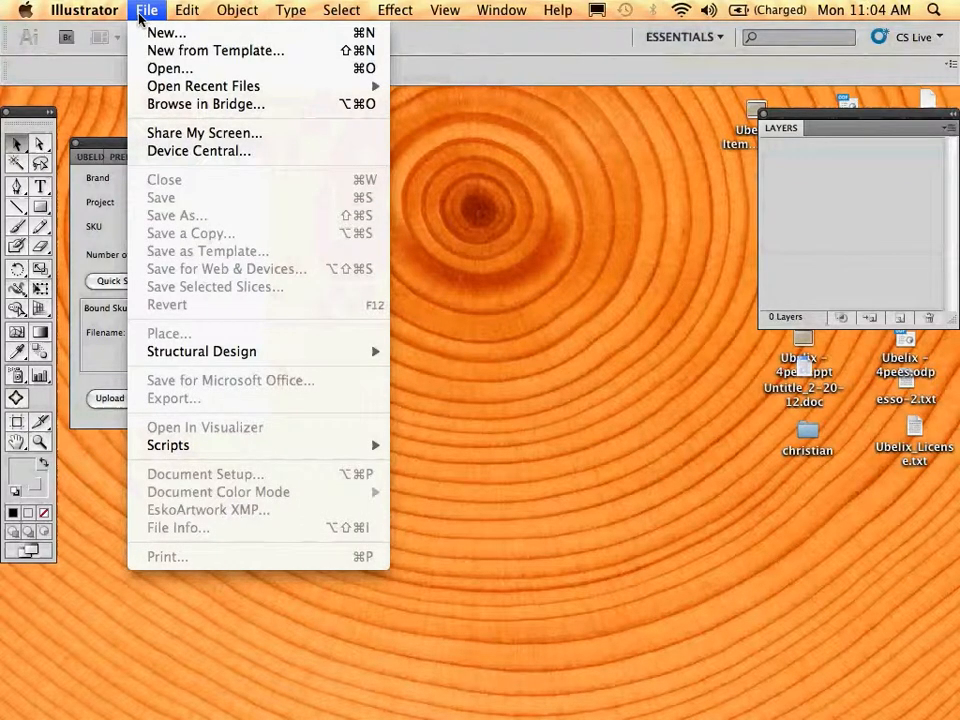
# - Create a new Letter-size CMYK print document with the default settings
pyautogui.click(162, 33)
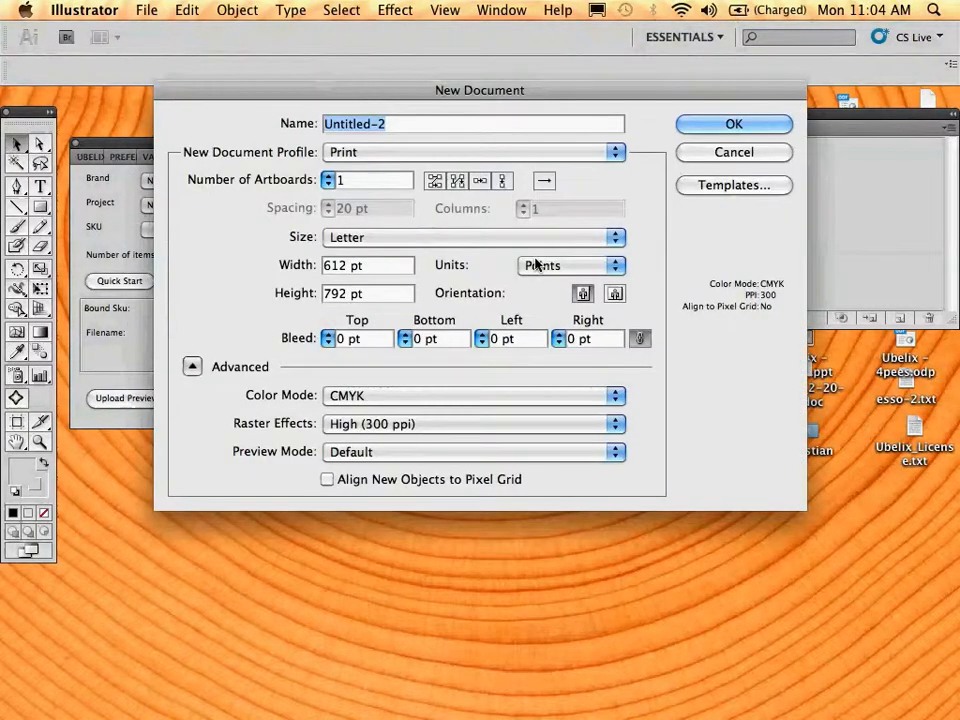
pyautogui.press('Return')
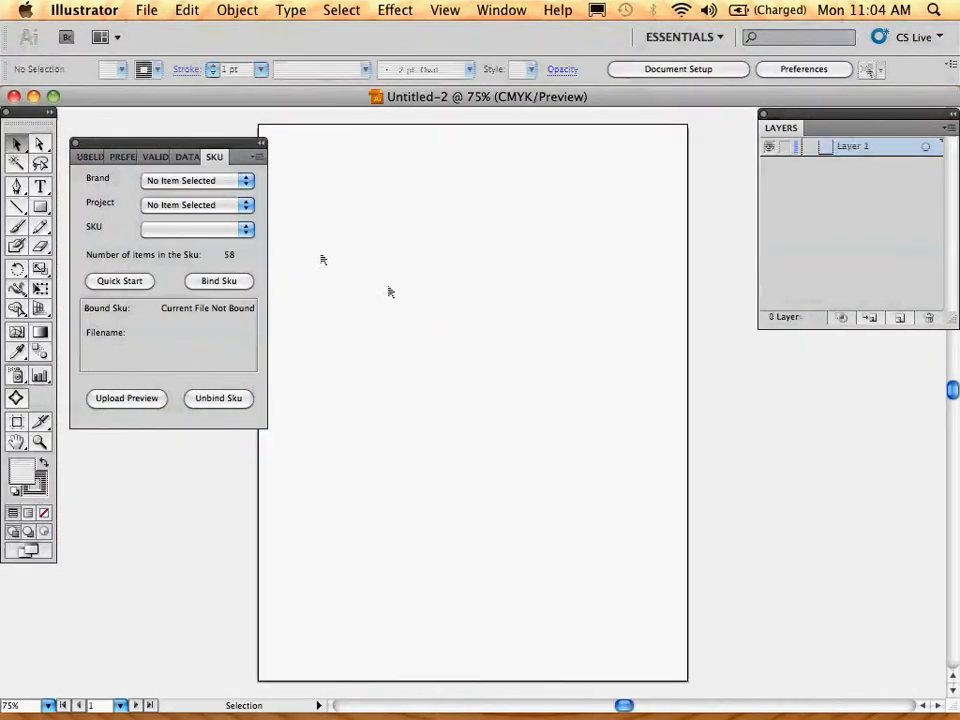
# - Choose the brand Trifle Jams, the project Jams and the SKU Strawberry - UBELIX for the document
pyautogui.click(246, 182)
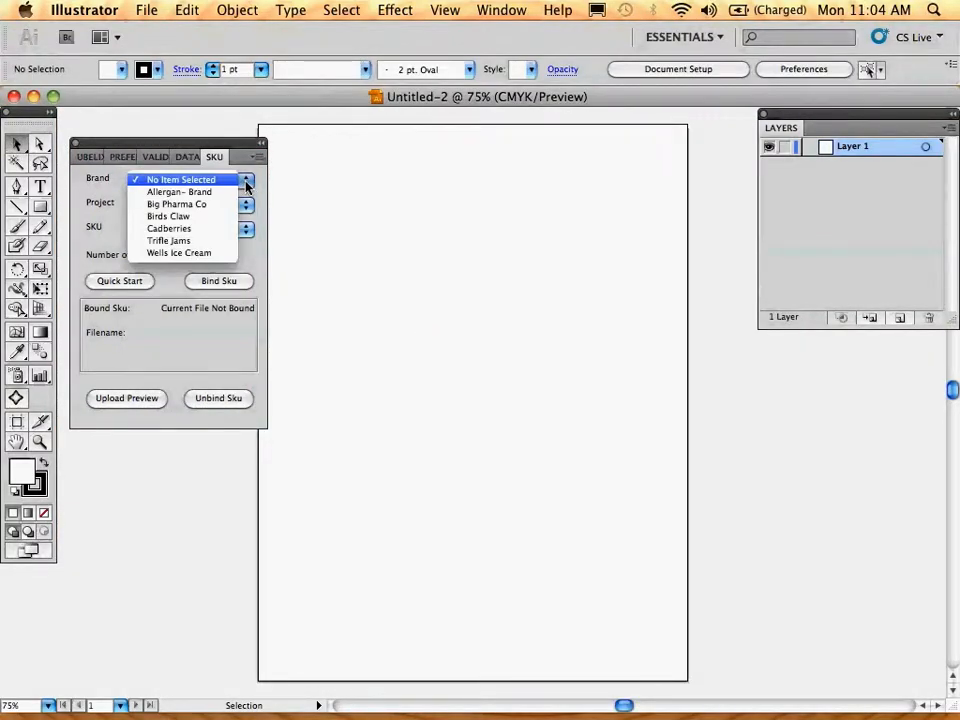
pyautogui.click(208, 244)
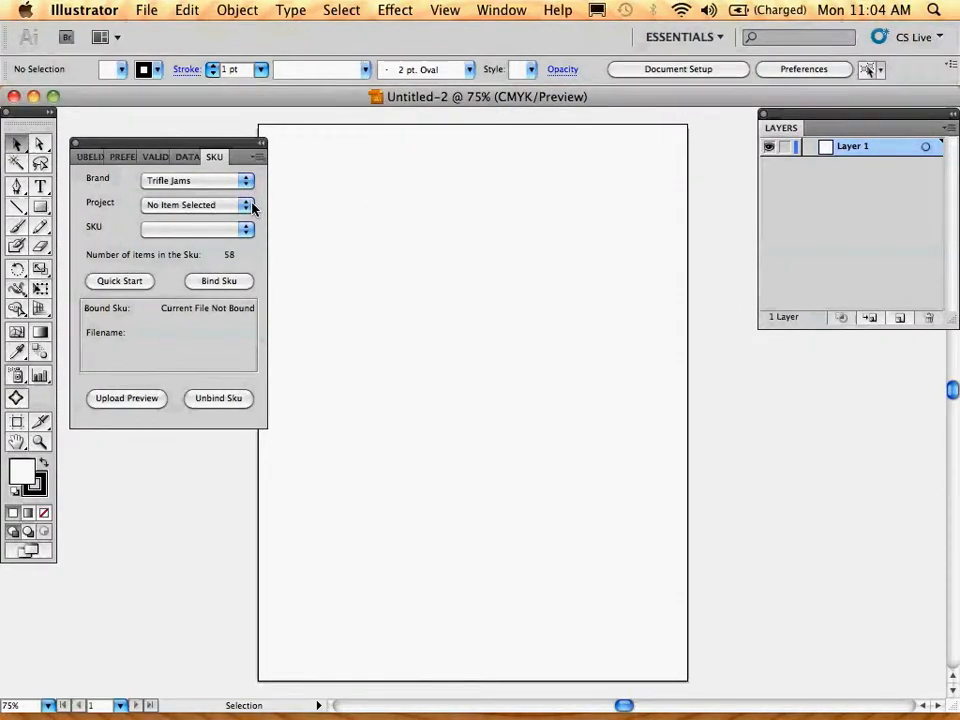
pyautogui.click(248, 206)
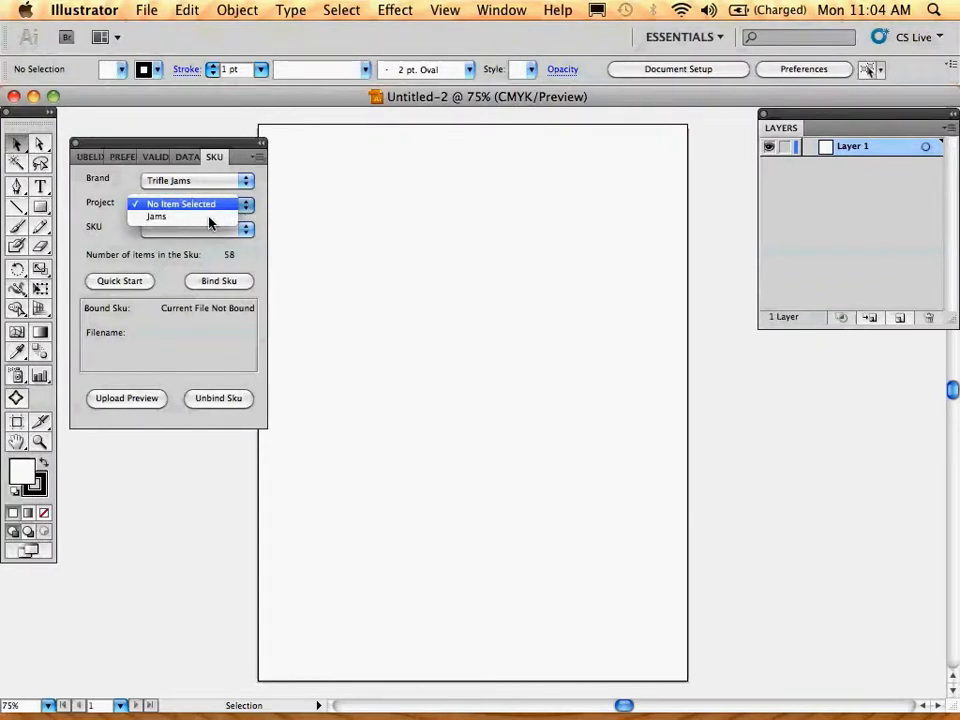
pyautogui.click(211, 217)
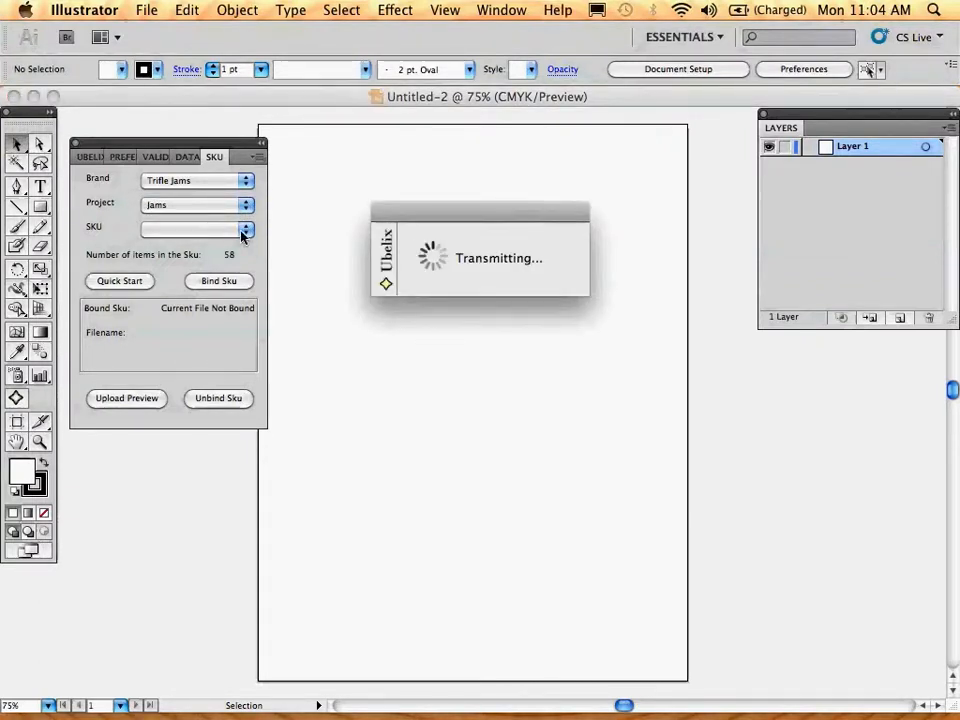
pyautogui.click(247, 229)
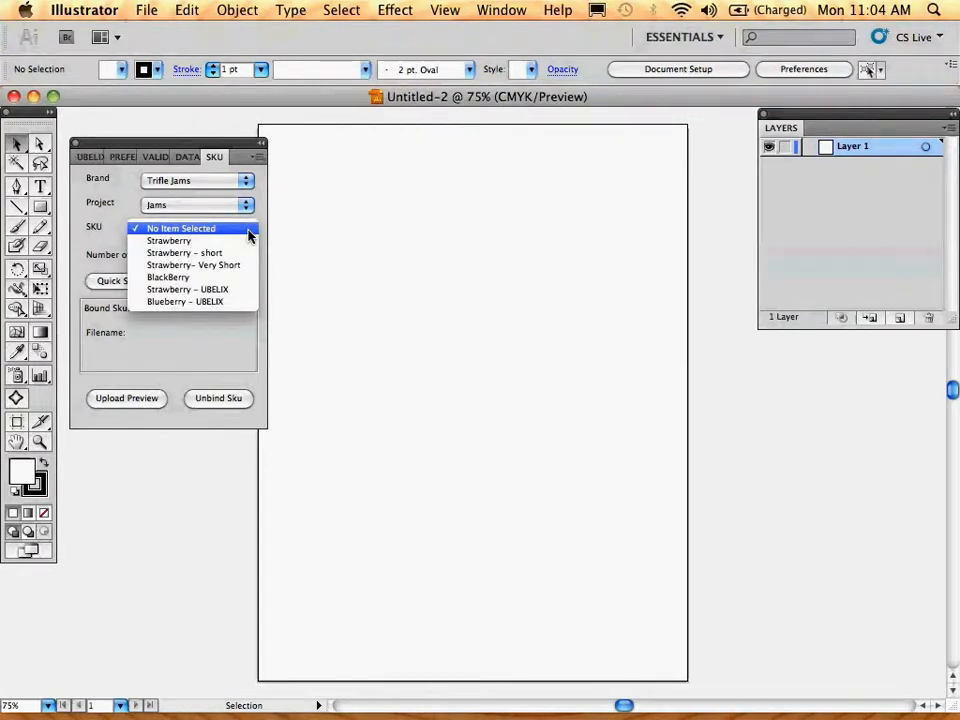
pyautogui.click(229, 289)
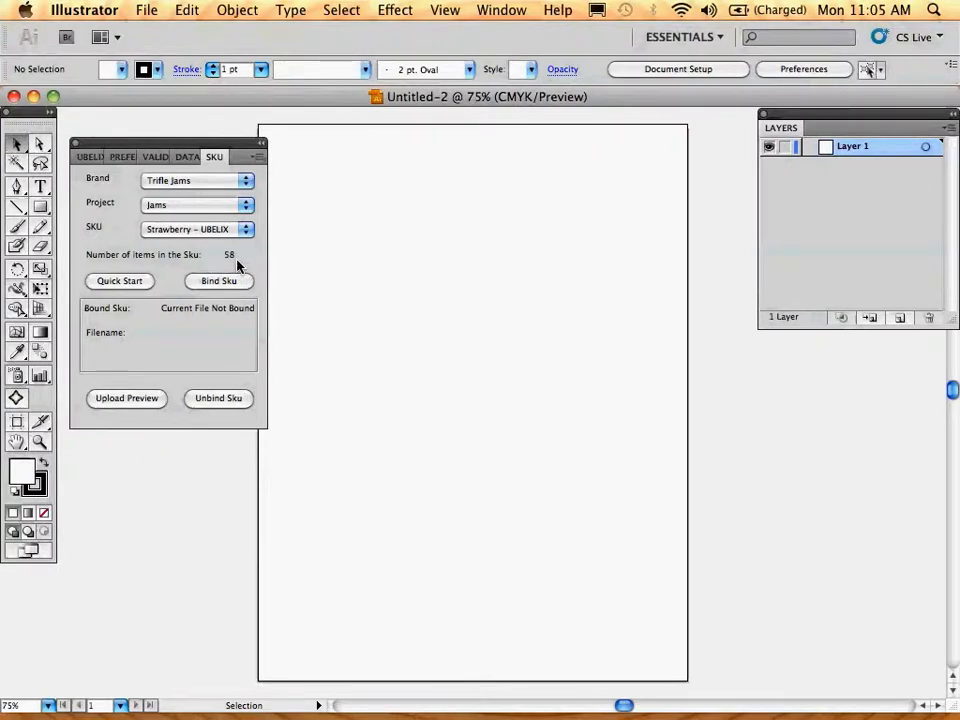
# - Quick-start the document from the selected SKU to place its copy and image on the artboard, and deselect the placed items
pyautogui.click(127, 284)
pyautogui.click(670, 242)
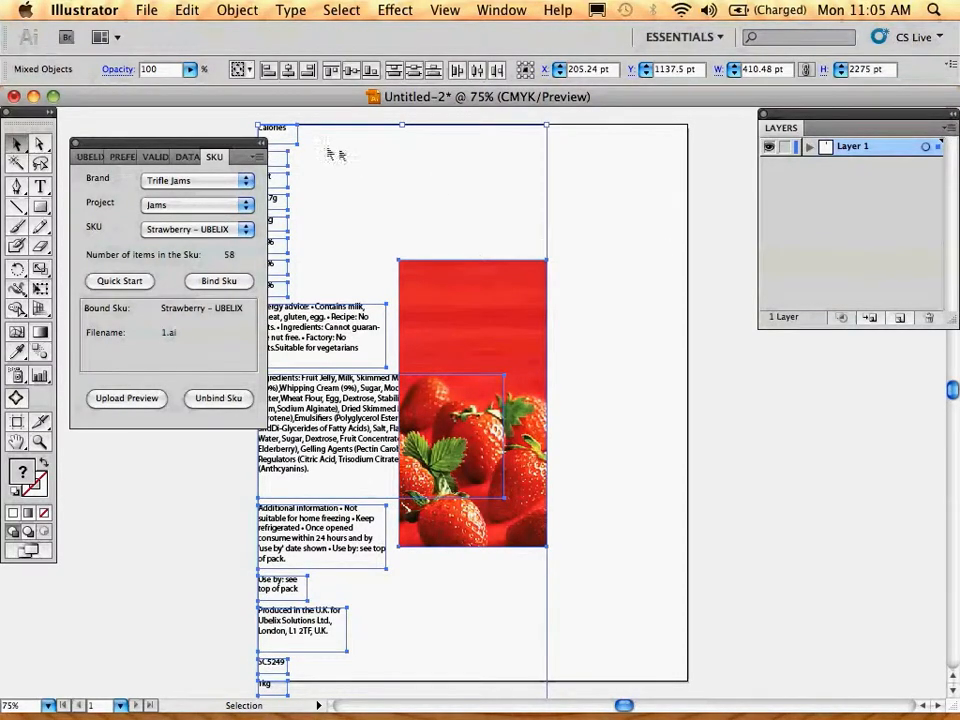
pyautogui.moveTo(230, 147); pyautogui.dragTo(218, 133)
pyautogui.click(420, 182)
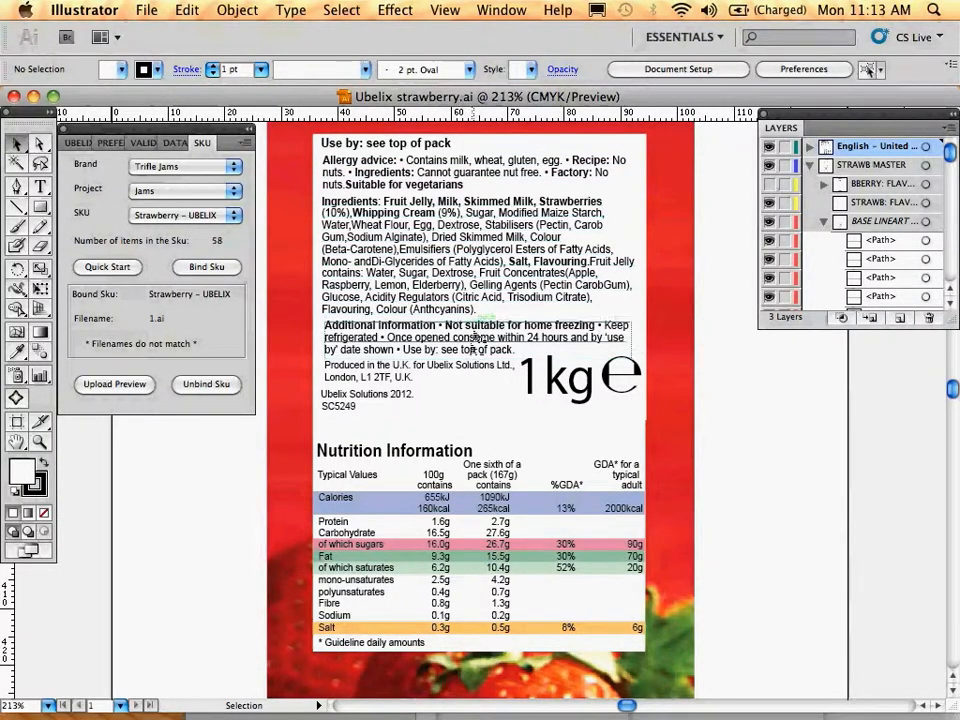
pyautogui.click(433, 499)
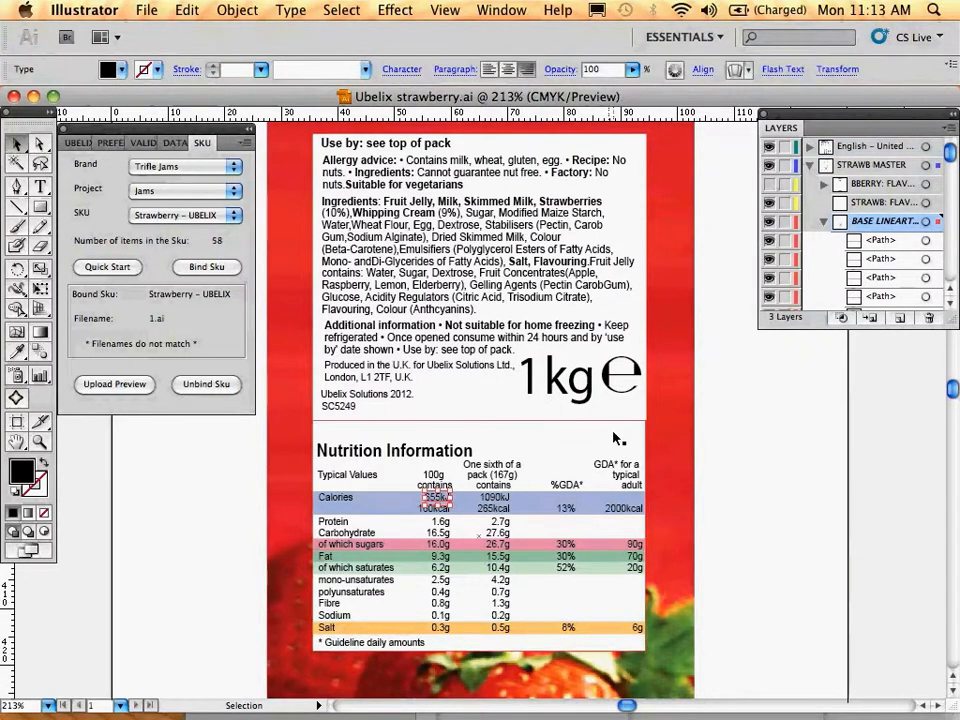
pyautogui.click(667, 320)
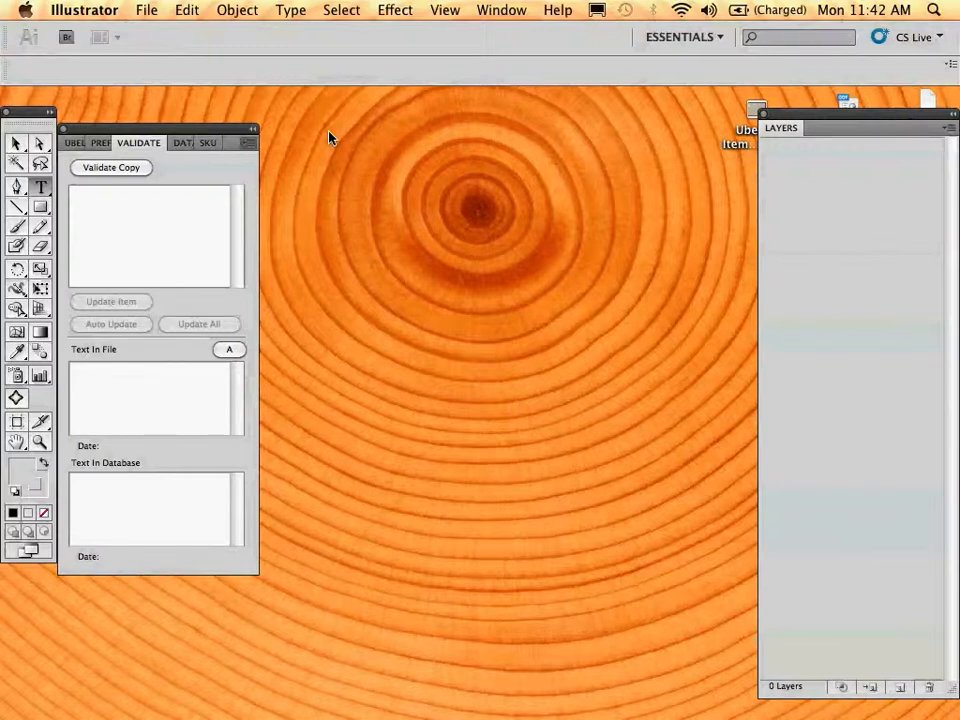
# - Open the recent file Ubelix strawberry.ai and acknowledge its copy verification
pyautogui.click(146, 10)
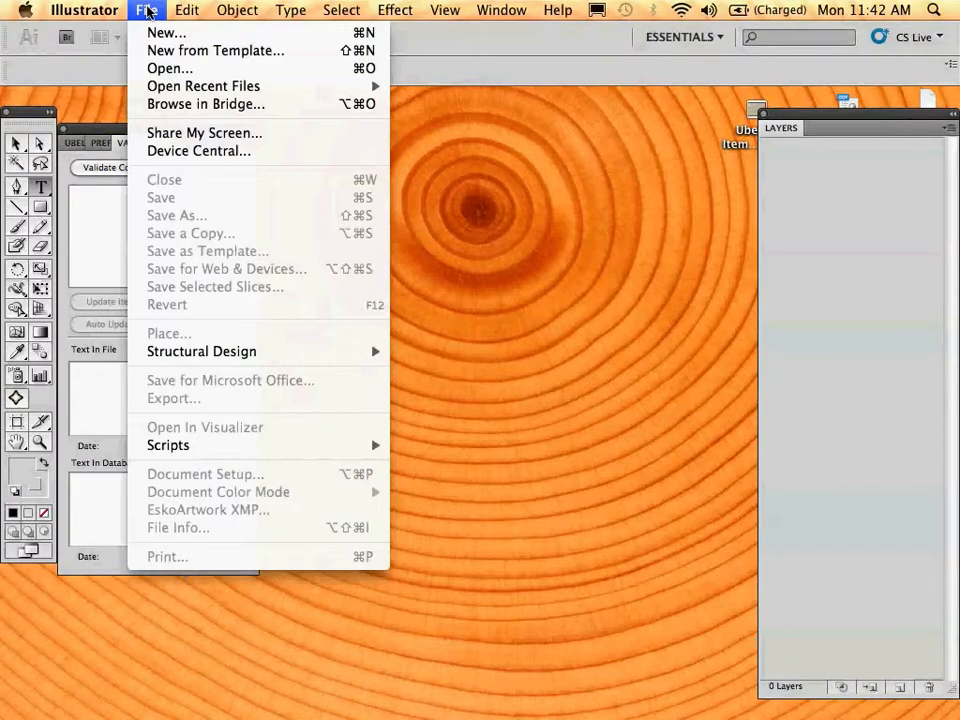
pyautogui.moveTo(256, 90)
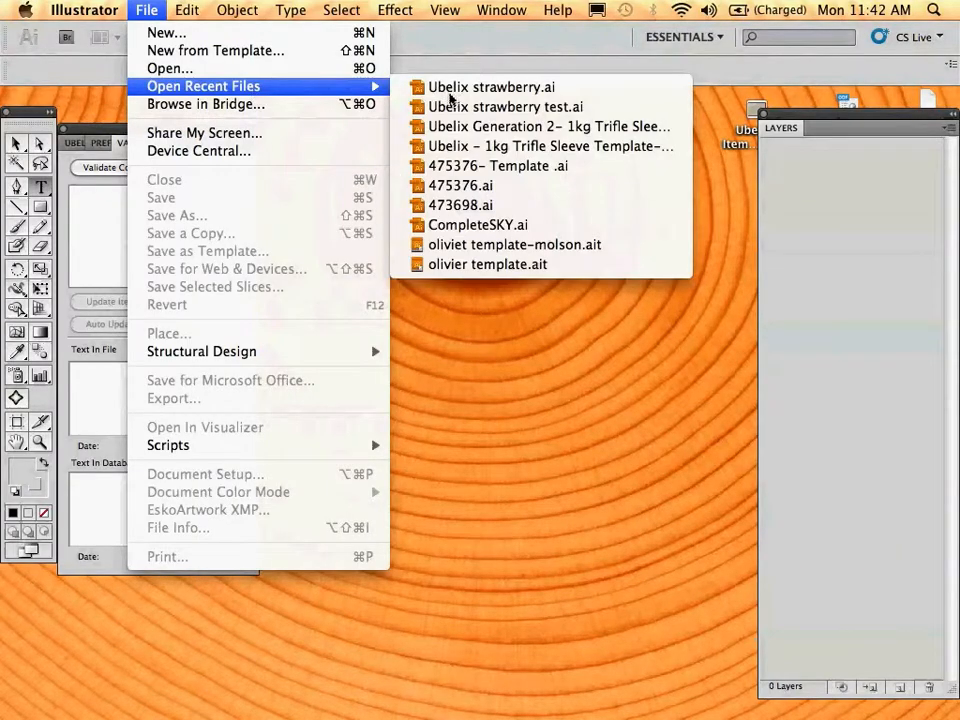
pyautogui.click(451, 90)
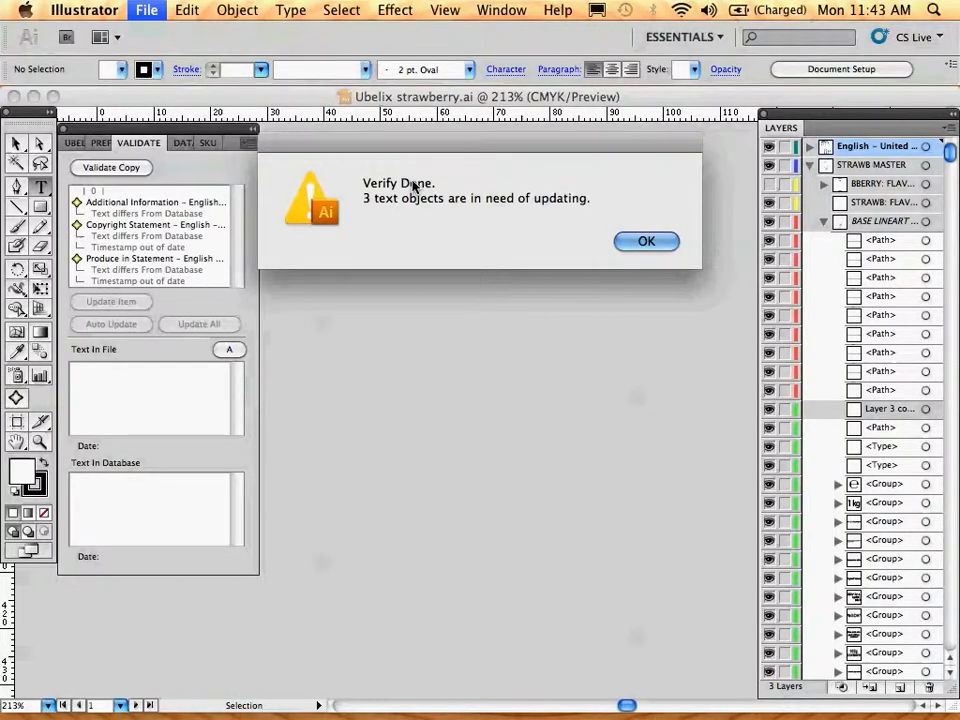
pyautogui.click(646, 242)
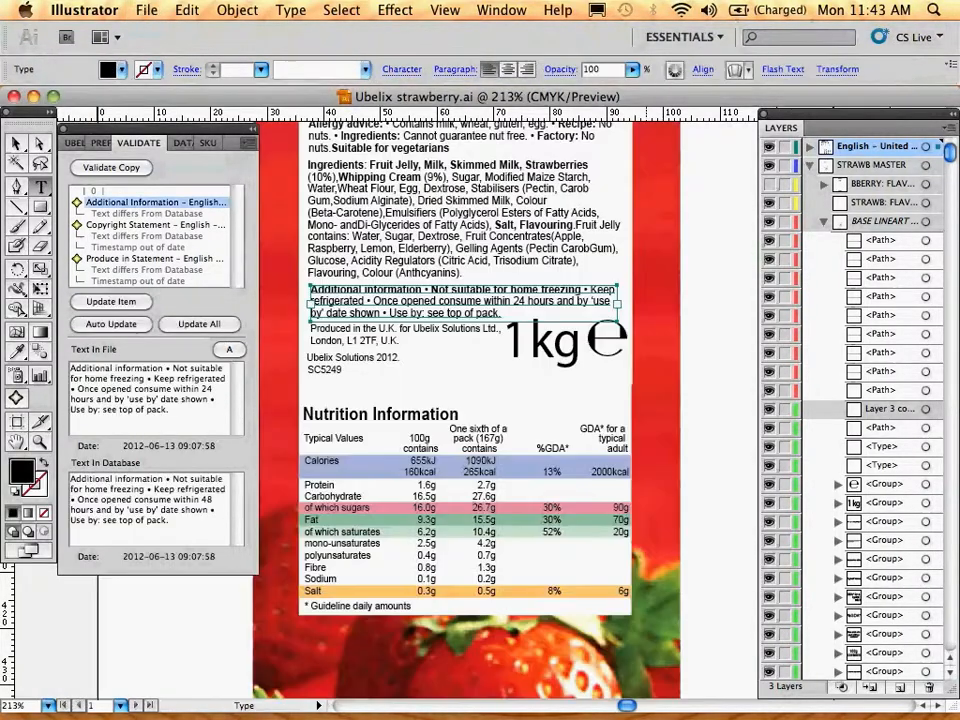
# - Update the Additional Information, Copyright Statement and Produce in Statement items one by one with their database text
pyautogui.click(214, 208)
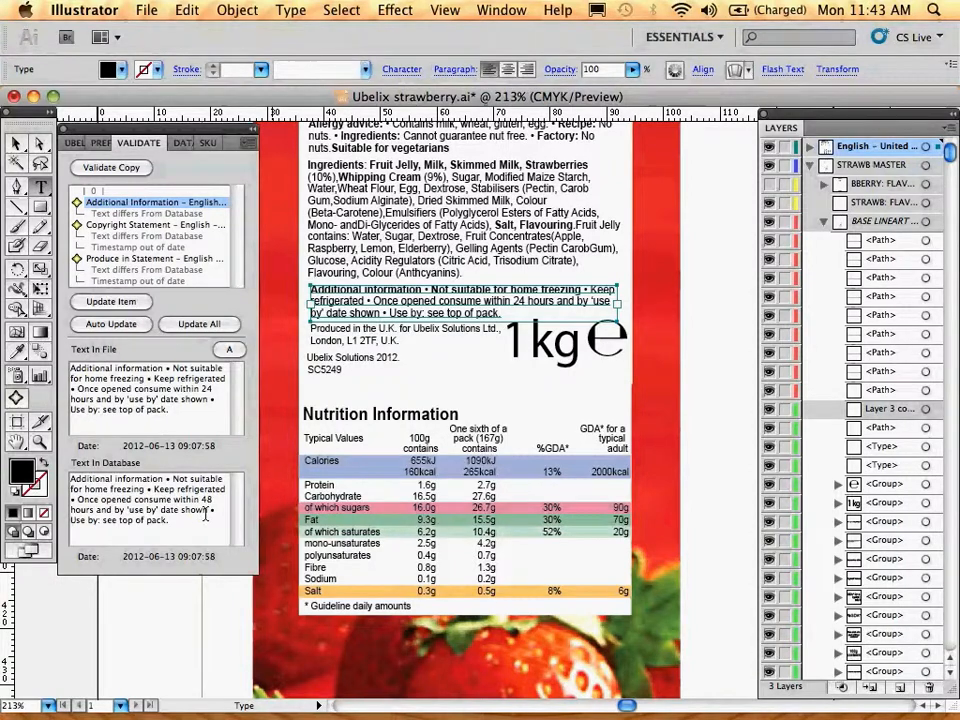
pyautogui.click(110, 302)
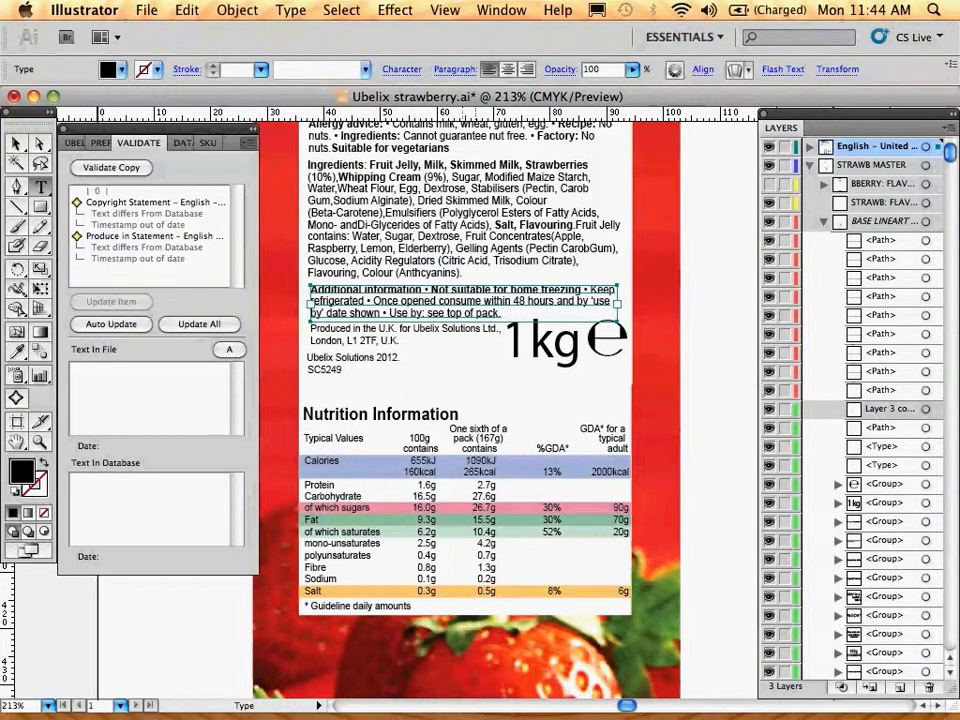
pyautogui.click(152, 205)
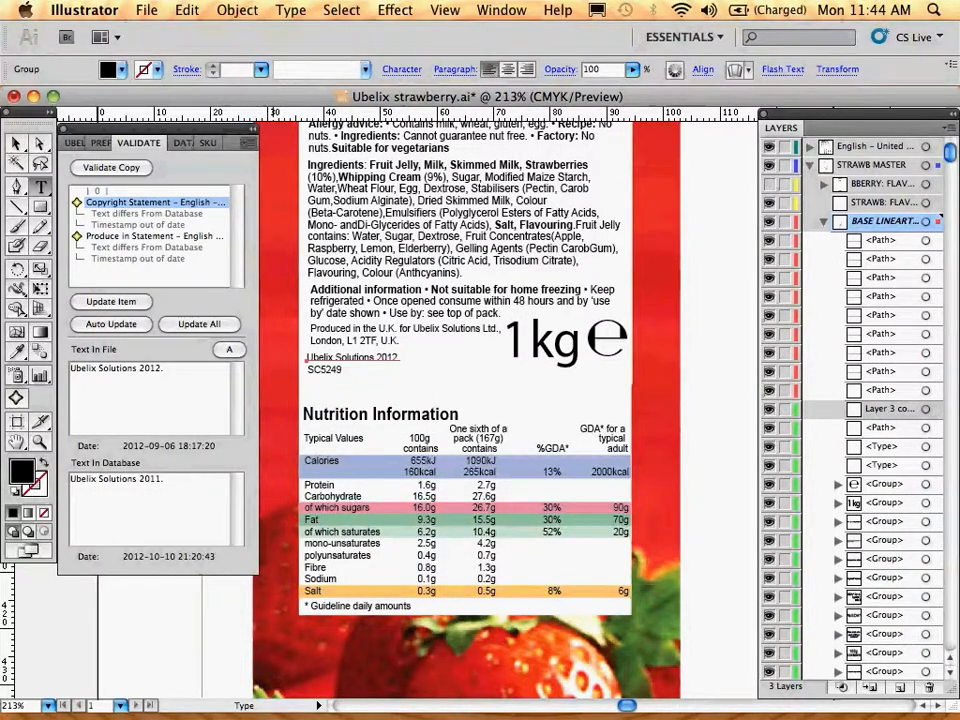
pyautogui.click(139, 303)
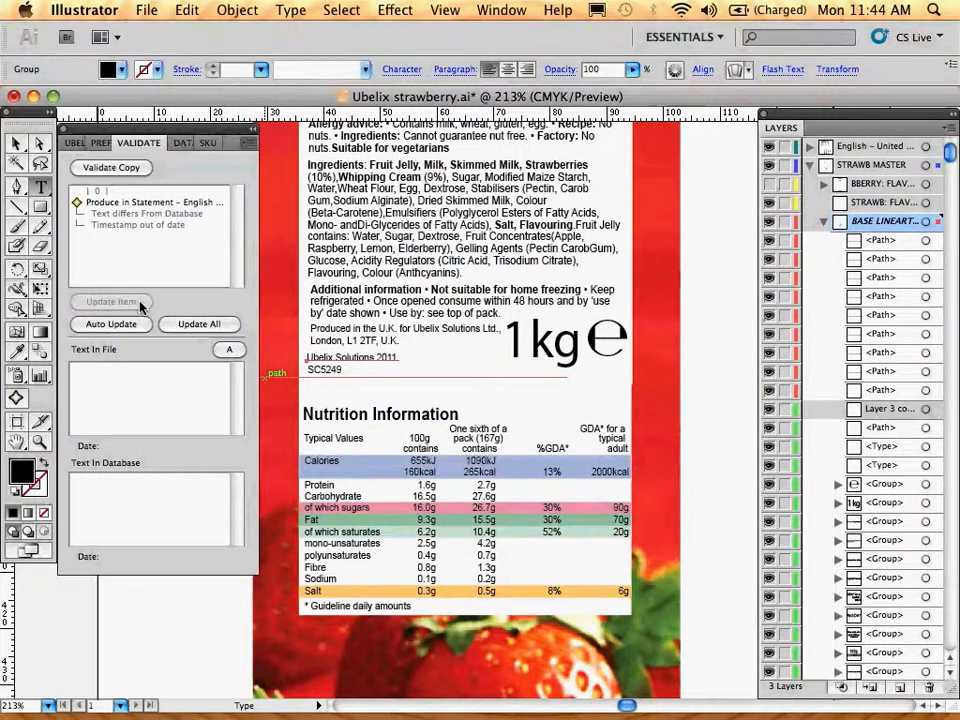
pyautogui.click(150, 204)
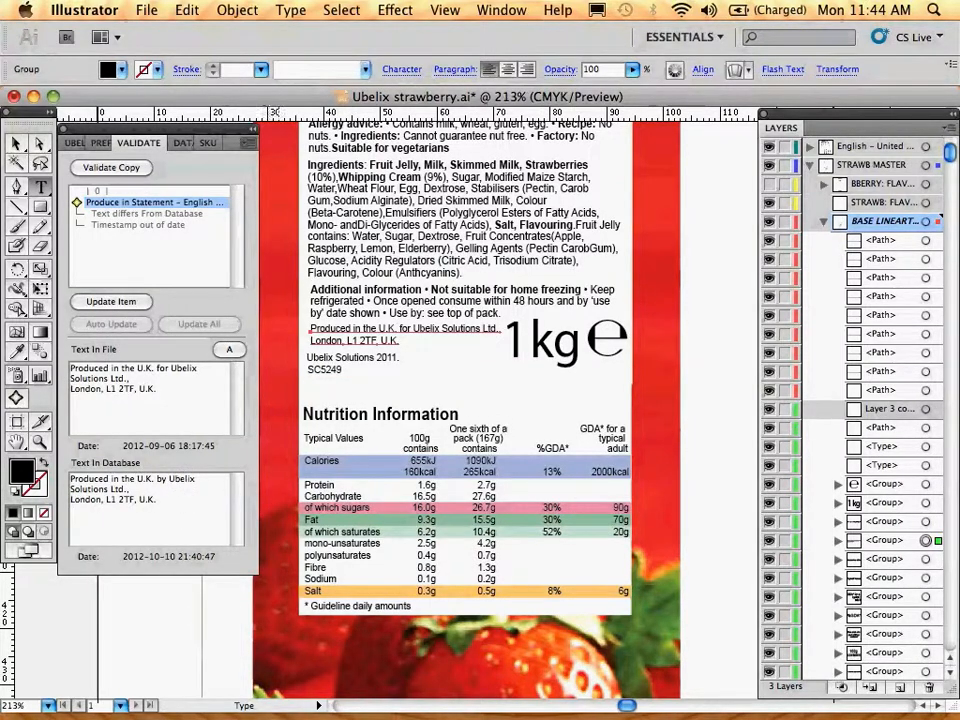
pyautogui.click(138, 304)
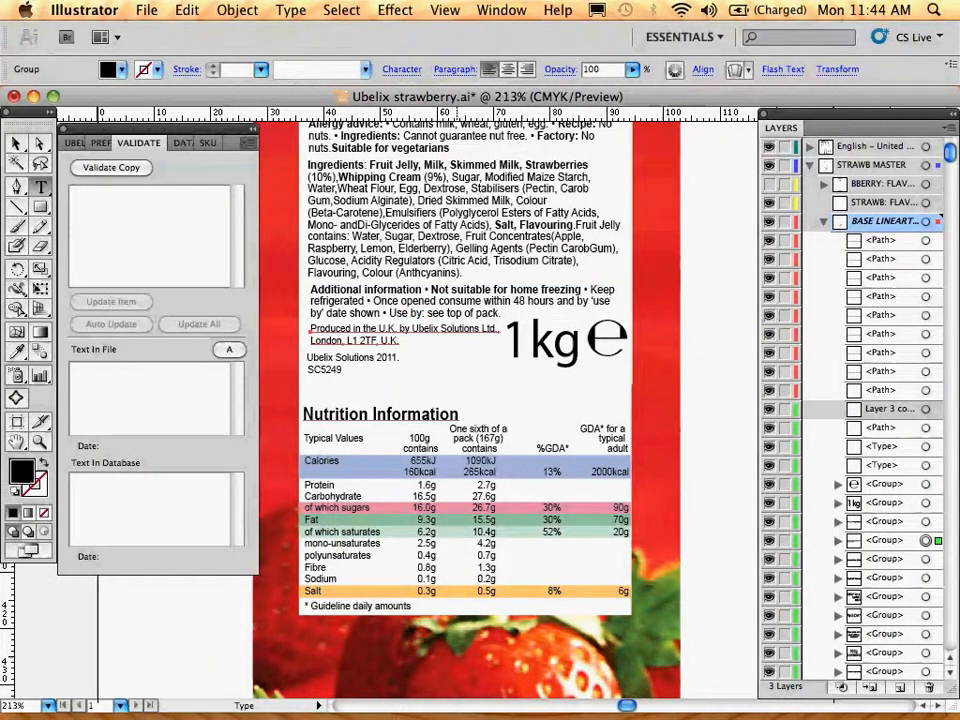
# - Save the updated Ubelix strawberry.ai artwork and close it
pyautogui.scroll(2, 457, 410)
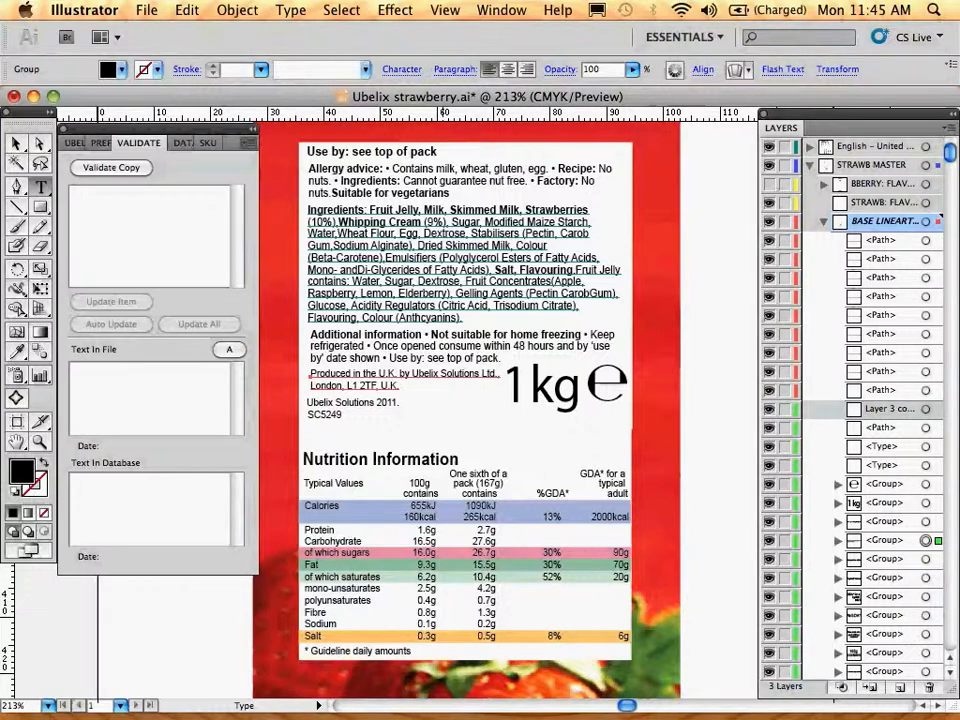
pyautogui.click(150, 9)
pyautogui.click(205, 199)
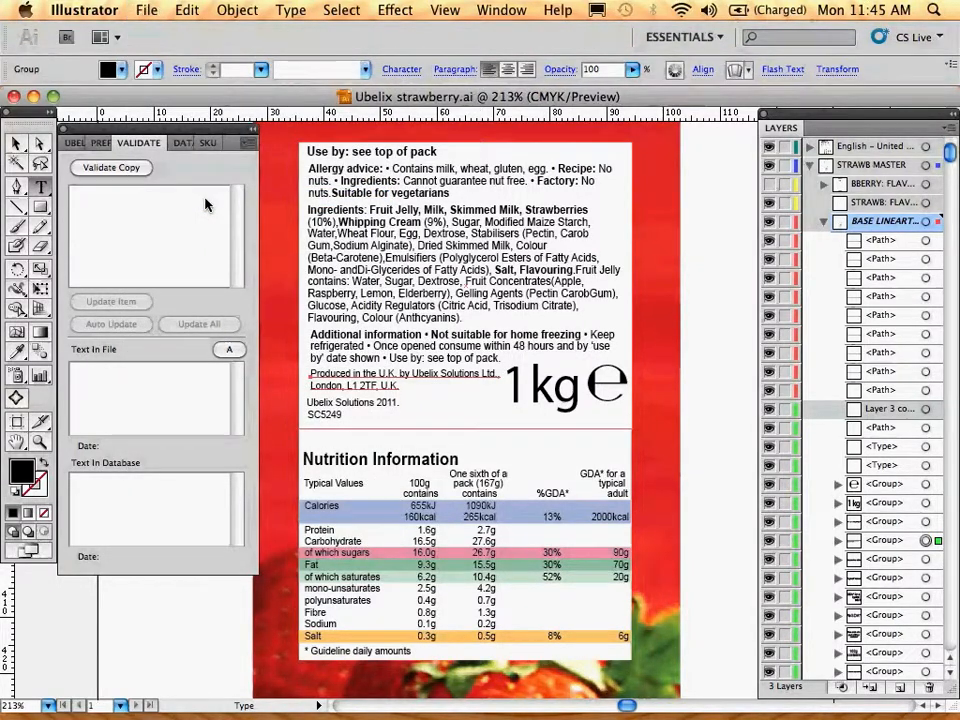
pyautogui.click(148, 12)
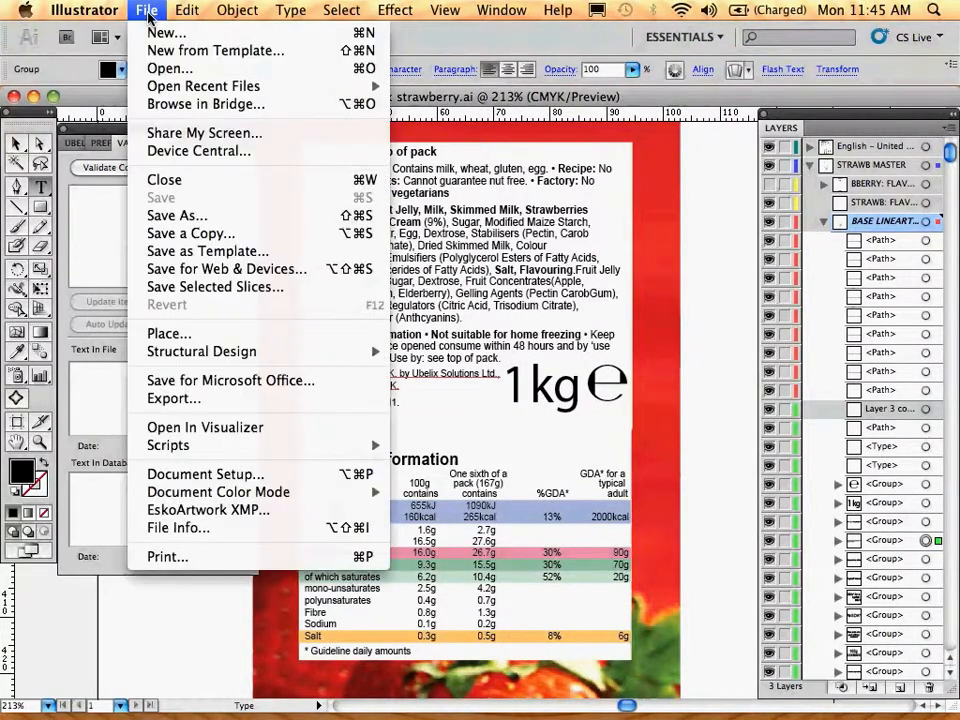
pyautogui.click(210, 184)
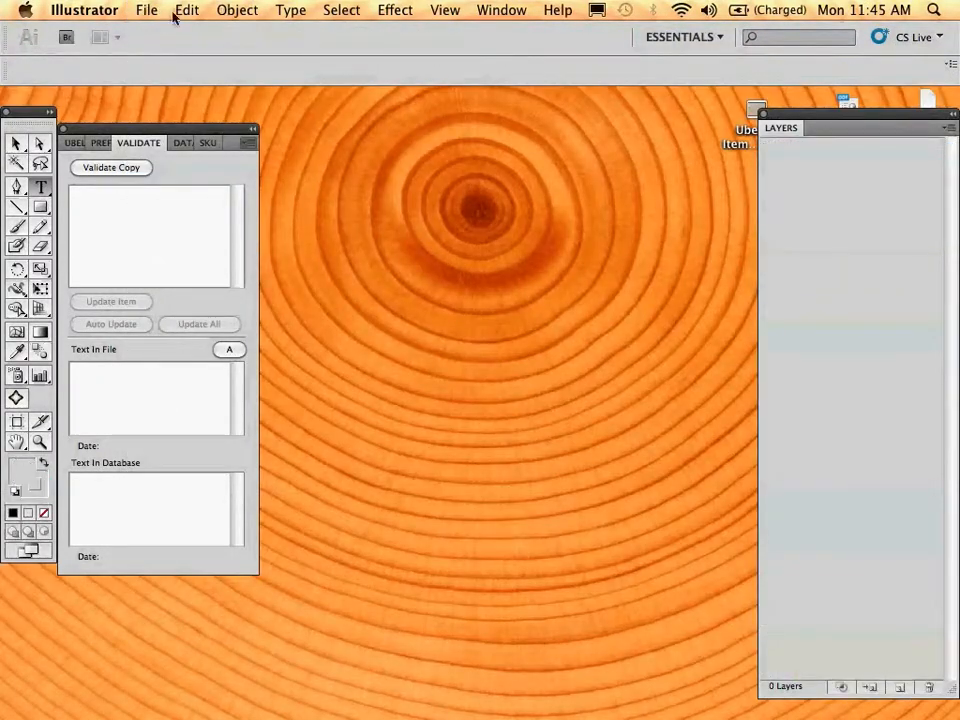
# - Reopen Ubelix strawberry.ai from the recently used files
pyautogui.click(148, 12)
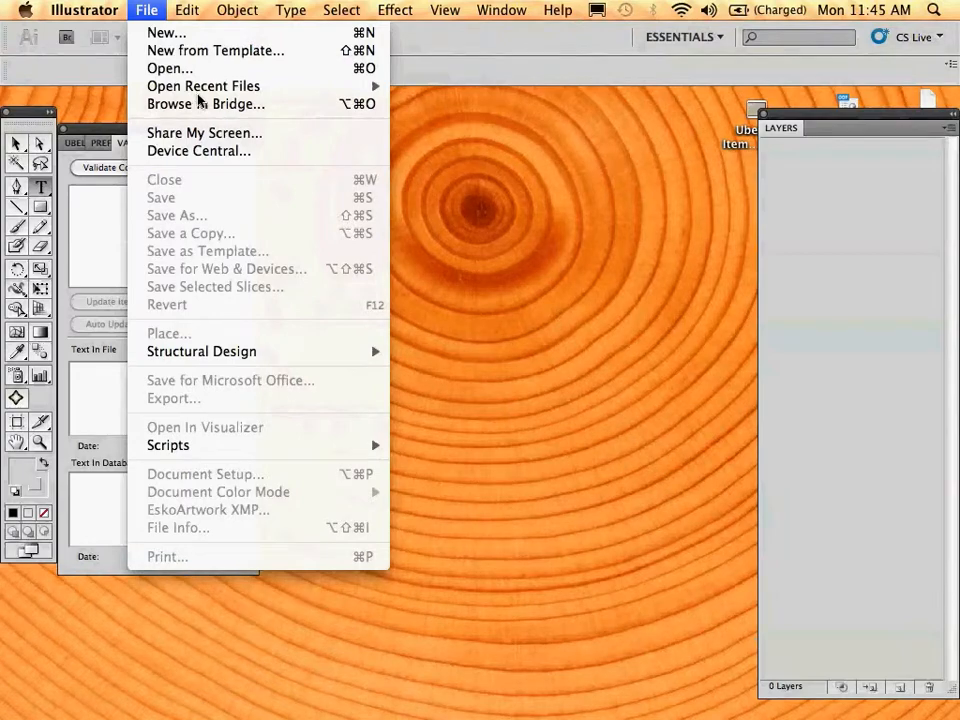
pyautogui.moveTo(200, 87)
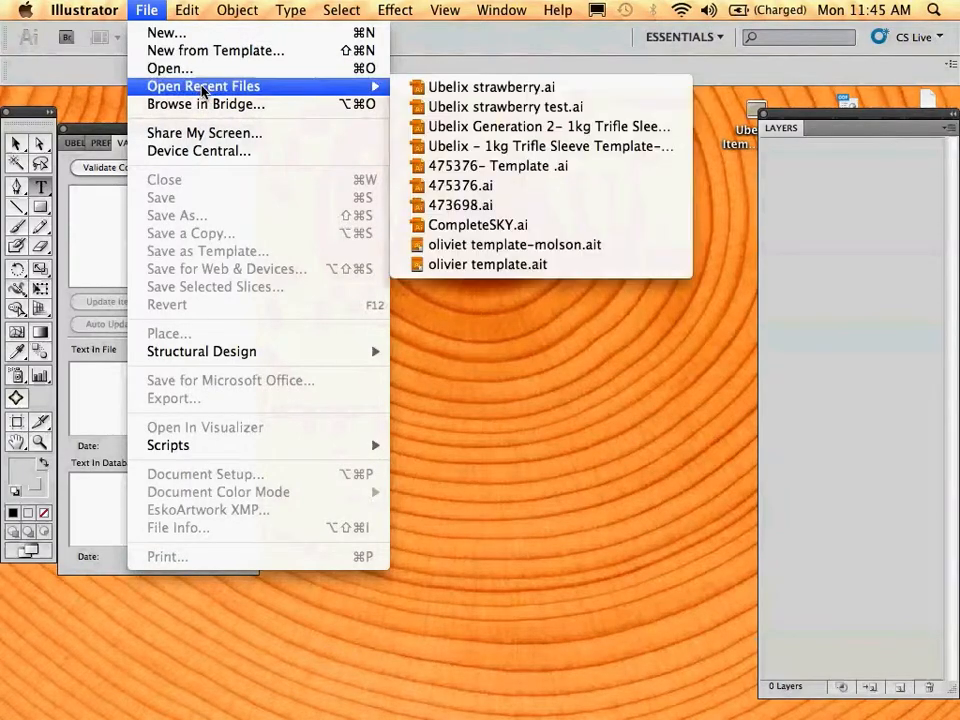
pyautogui.click(418, 88)
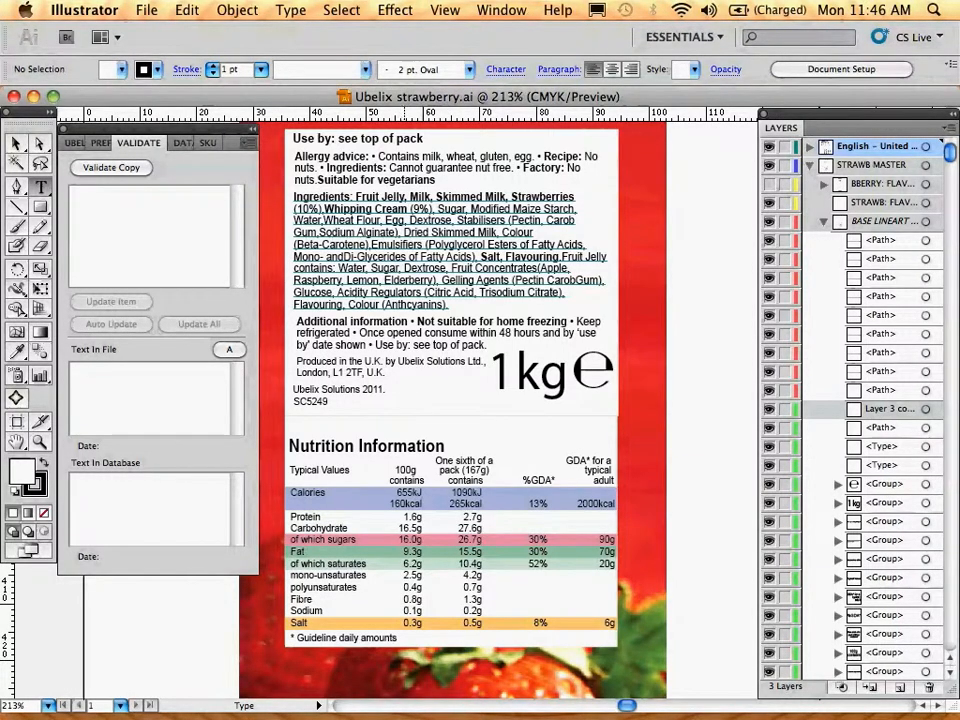
# - Place the text cursor in the word "Fruit" in the first line of the Ingredients paragraph
pyautogui.click(372, 197)
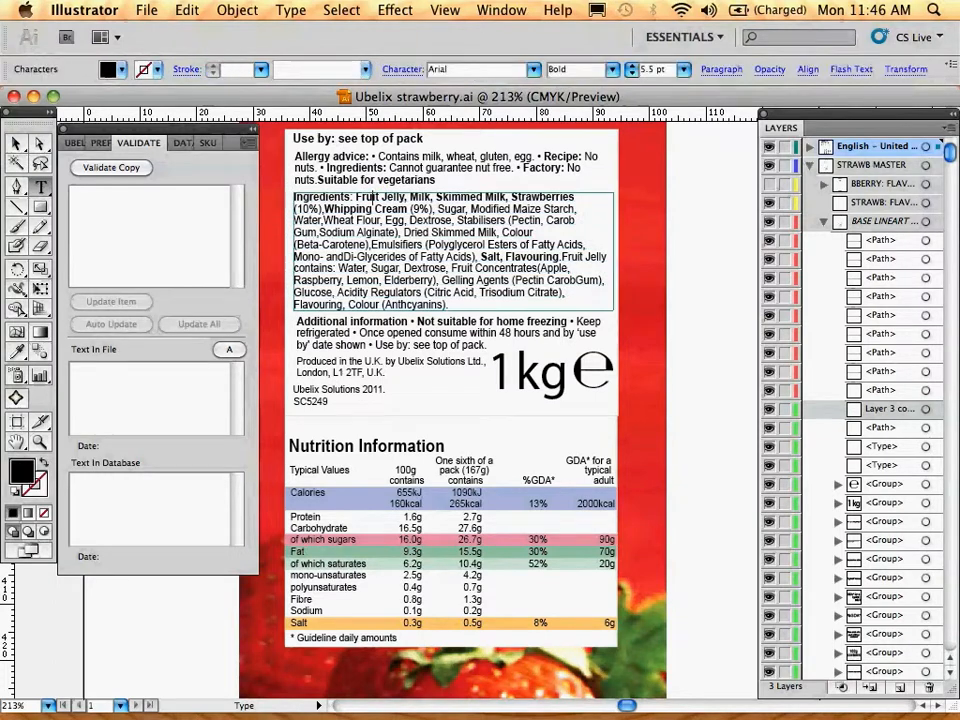